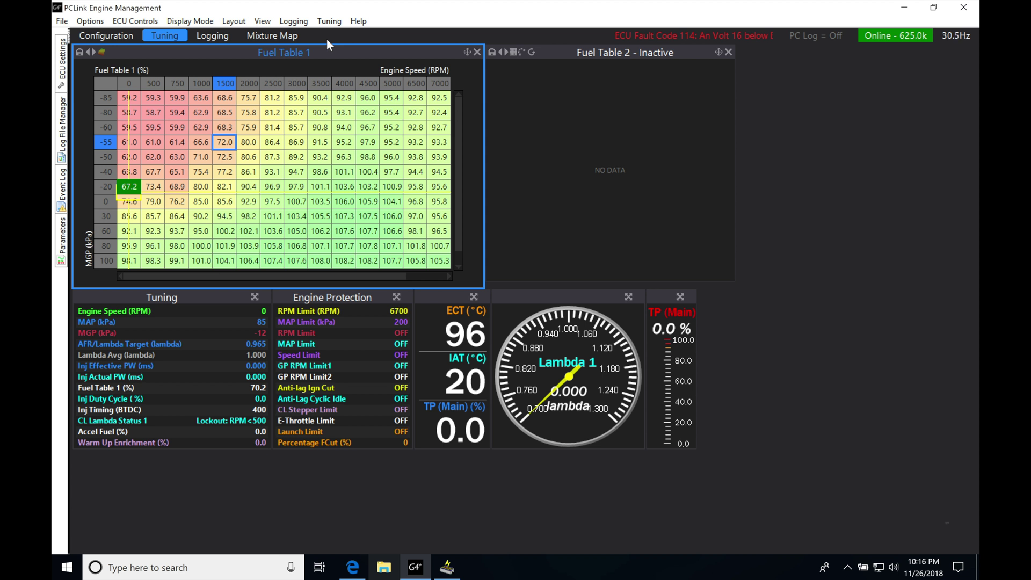
# - Cycle through the Configuration, Tuning, Logging and Mixture Map pages, then bring out the ECU Settings tree
pyautogui.click(117, 37)
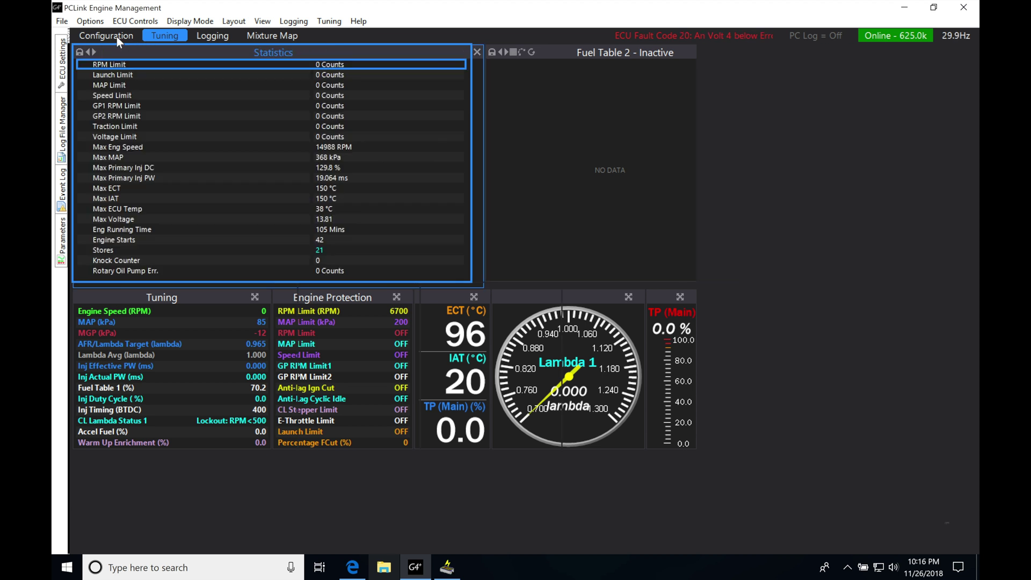
pyautogui.click(165, 36)
pyautogui.click(212, 36)
pyautogui.click(269, 38)
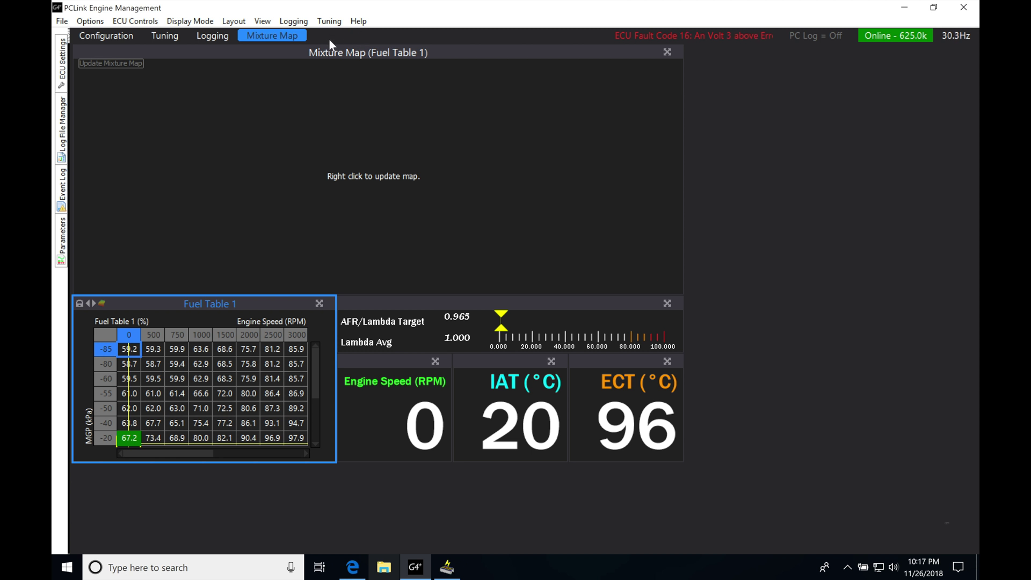
pyautogui.click(63, 62)
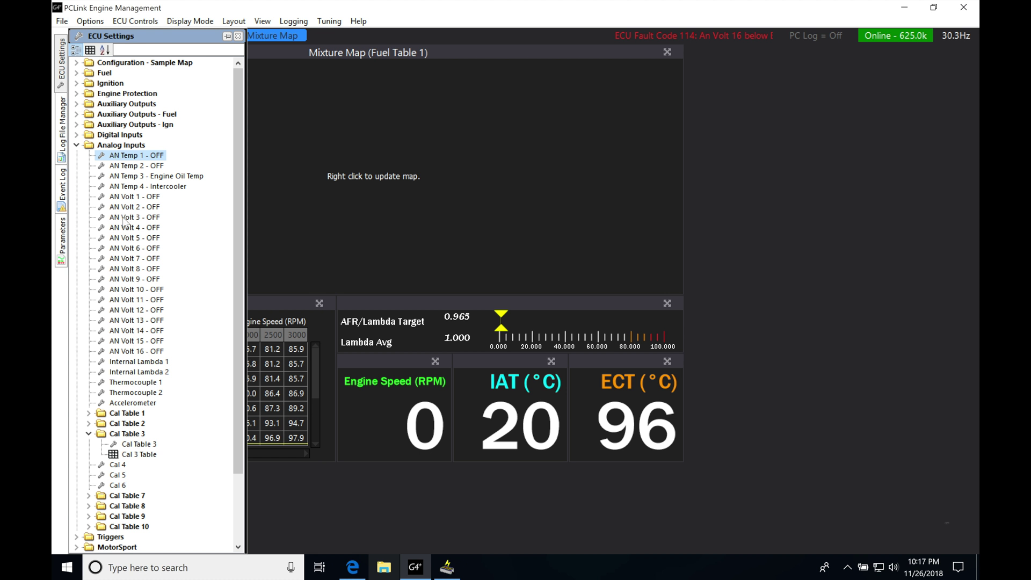
# - Expand Analog Inputs, open the AN Temp 1 - OFF settings window, then close it
pyautogui.click(76, 145)
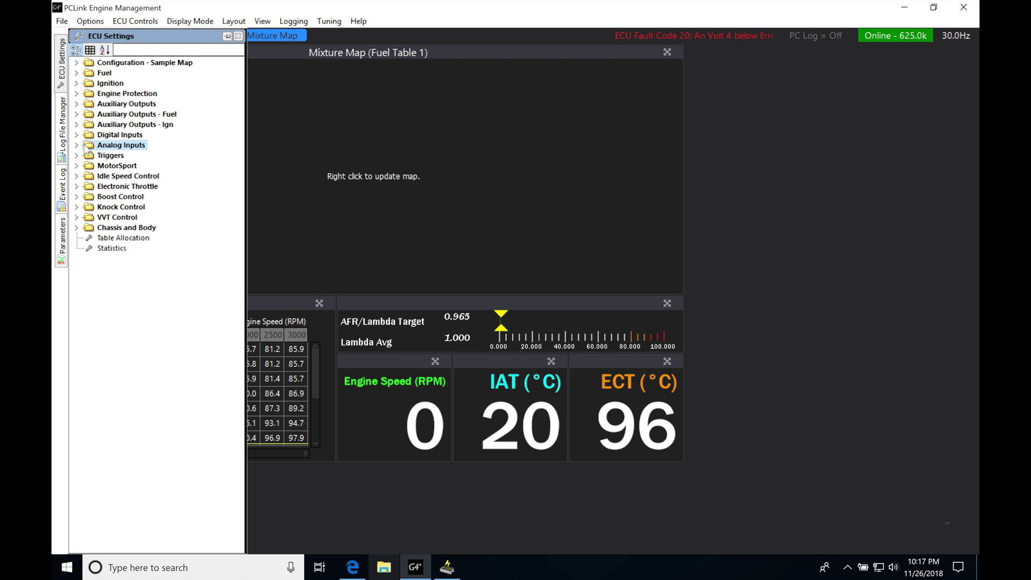
pyautogui.press('Right')
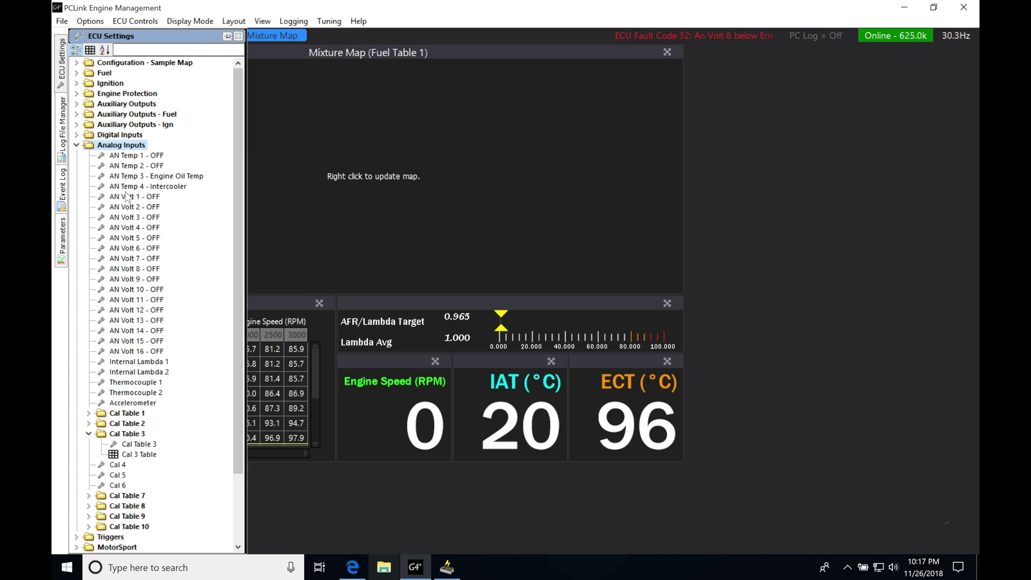
pyautogui.doubleClick(134, 155)
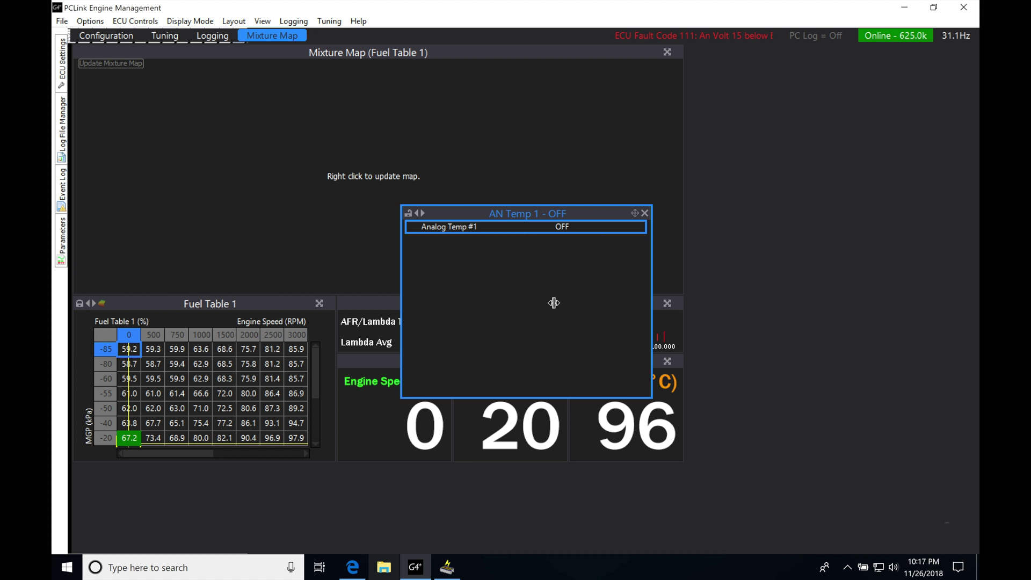
pyautogui.click(645, 212)
# - Confirm removing the AN Temp 1 view, then abandon a first new-page attempt from the layout options
pyautogui.click(503, 297)
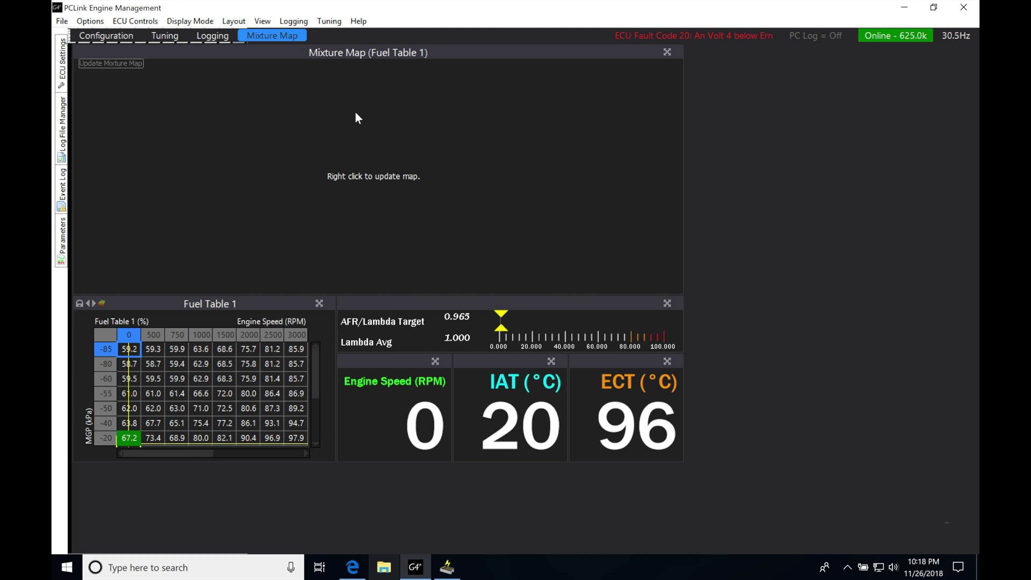
pyautogui.click(243, 22)
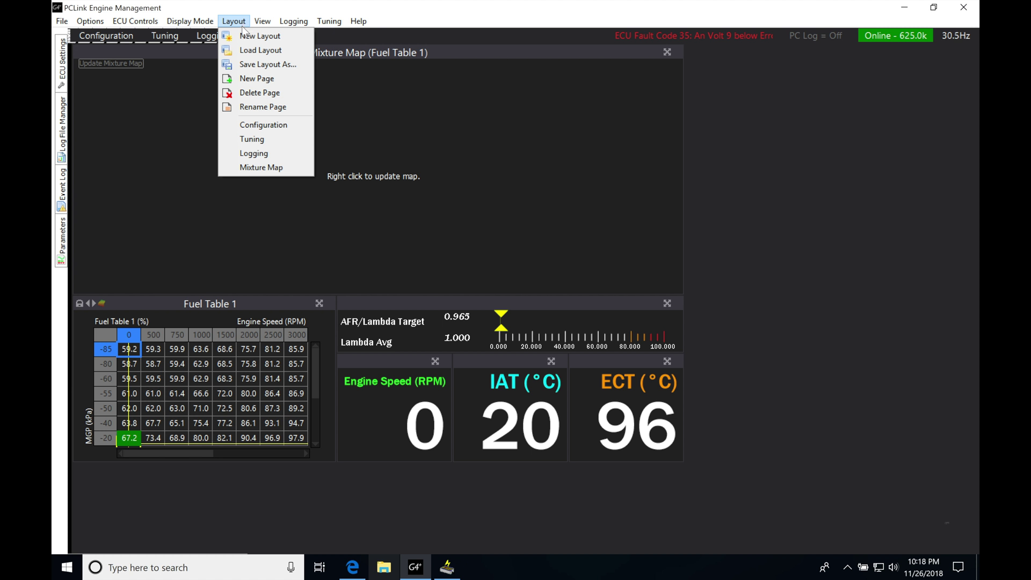
pyautogui.click(257, 78)
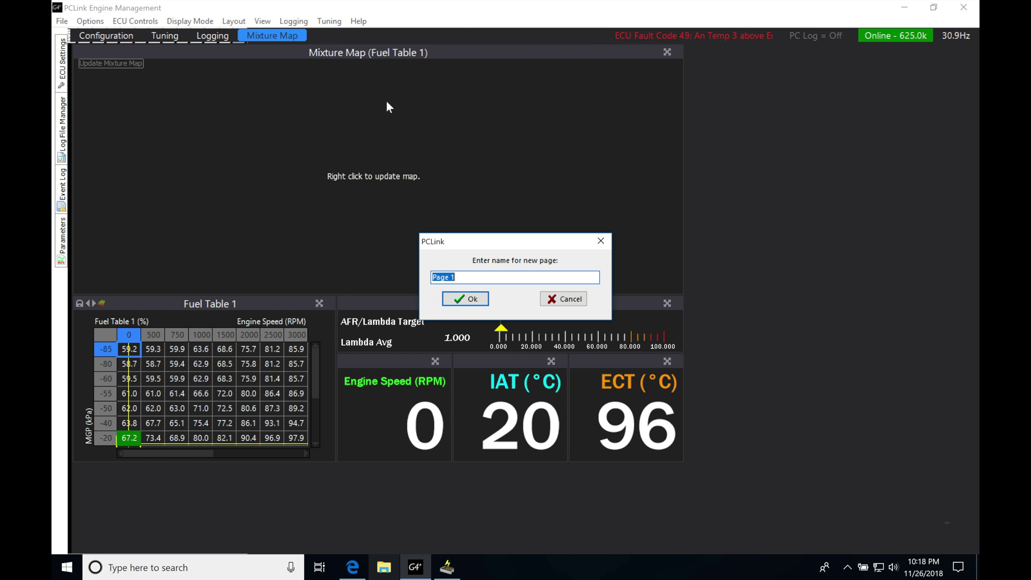
pyautogui.click(556, 300)
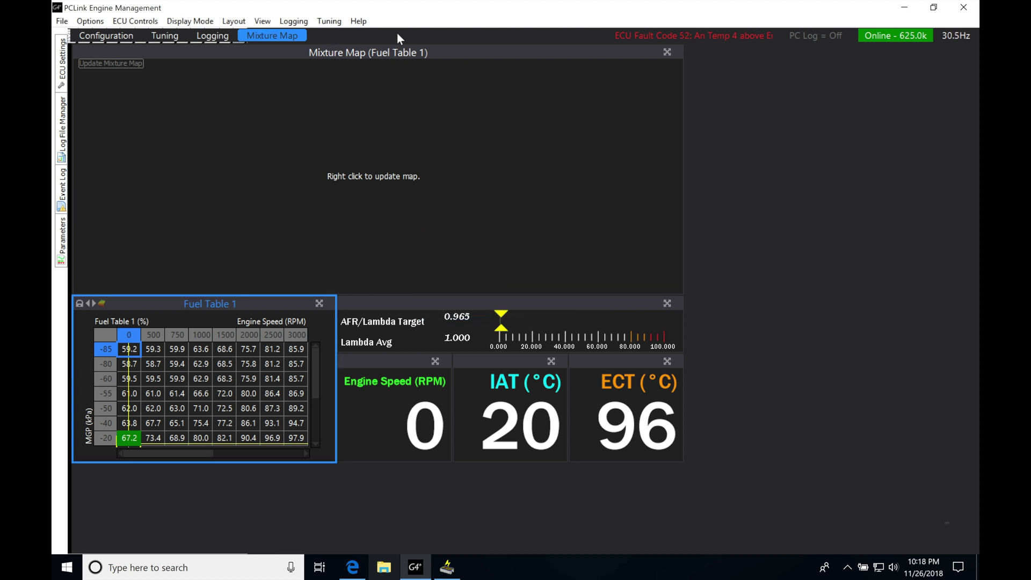
# - Add a new layout page from the tab strip and name it 'Inputs'
pyautogui.rightClick(365, 36)
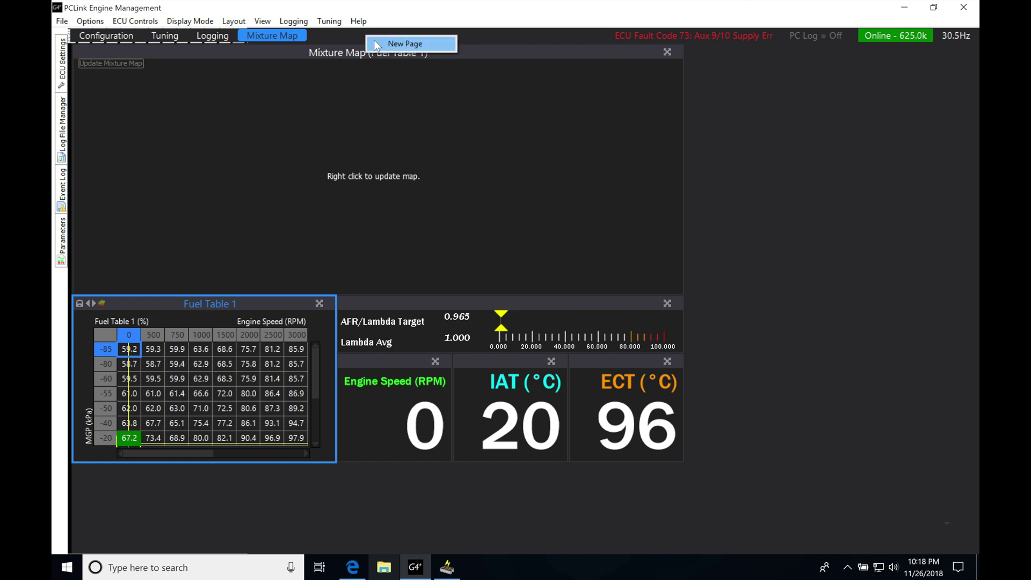
pyautogui.click(379, 43)
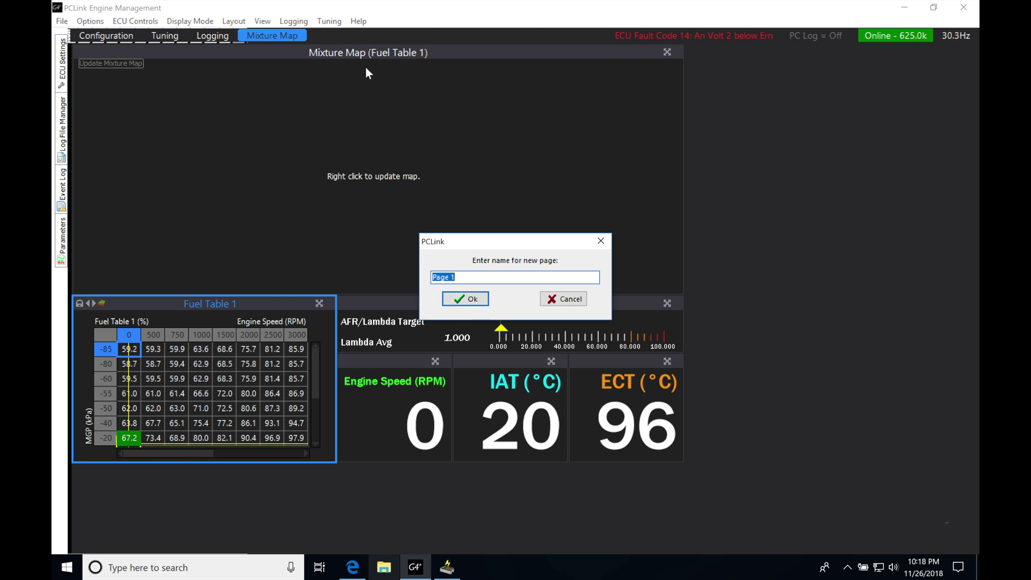
pyautogui.click(423, 275)
pyautogui.press('BackSpace')
pyautogui.write('puts')
pyautogui.press('Return')
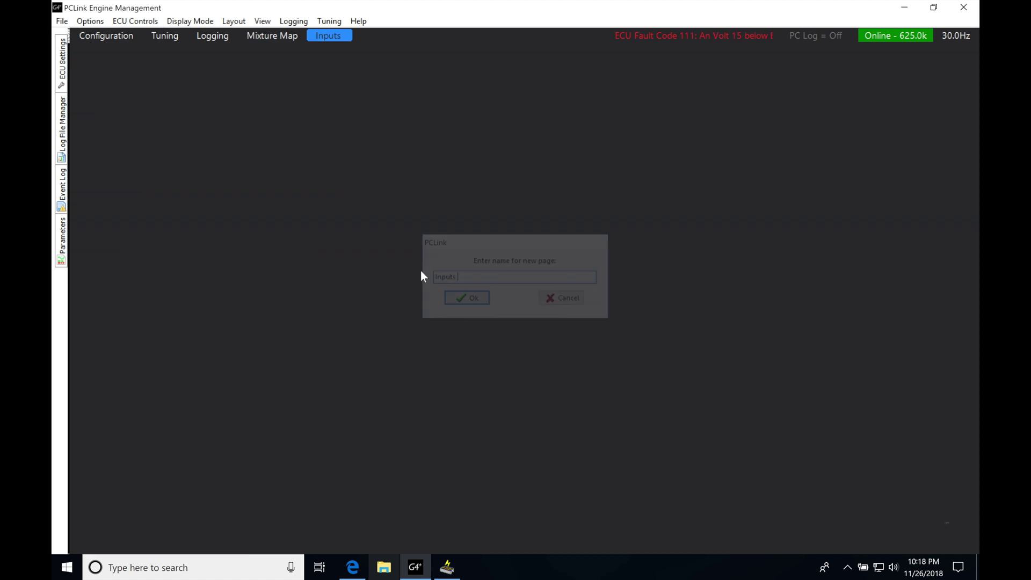
# - Check the Mixture Map, Logging, Tuning and Configuration pages, ending on the empty Inputs page
pyautogui.click(272, 36)
pyautogui.click(214, 36)
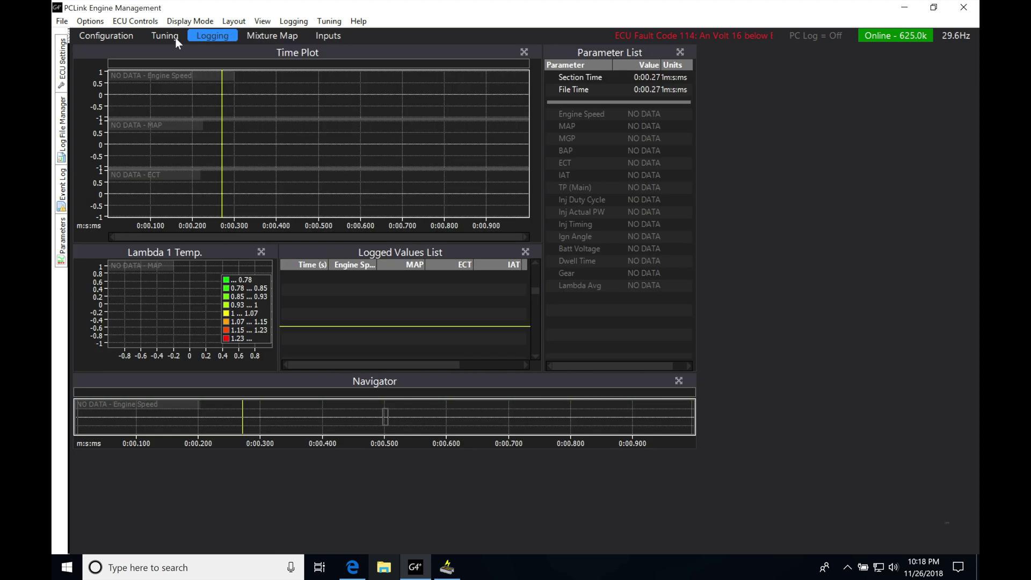
pyautogui.click(165, 36)
pyautogui.click(129, 36)
pyautogui.click(278, 37)
pyautogui.click(316, 35)
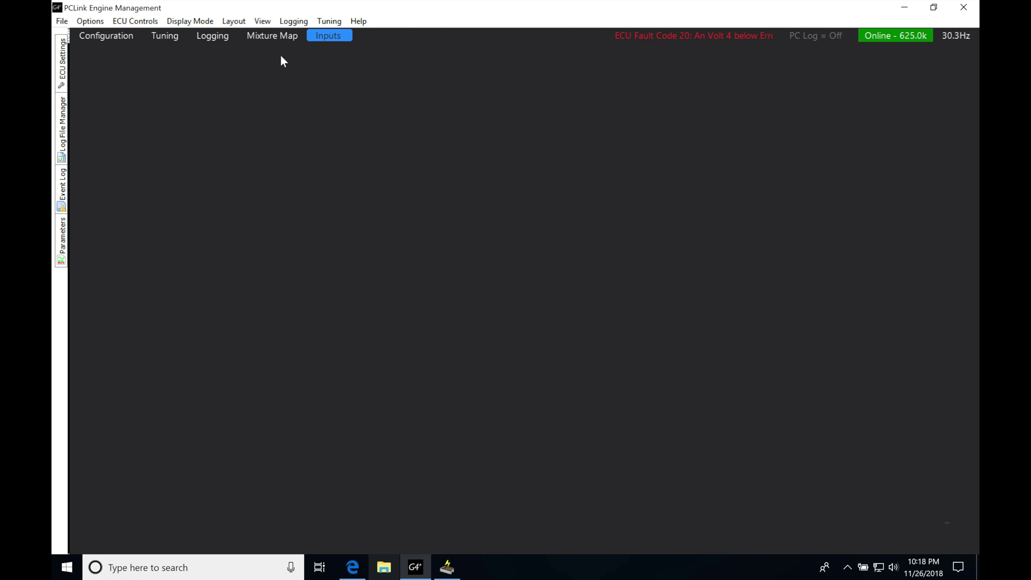
# - Bring up Layout > Save Layout As... and then close the save-layout window
pyautogui.click(234, 22)
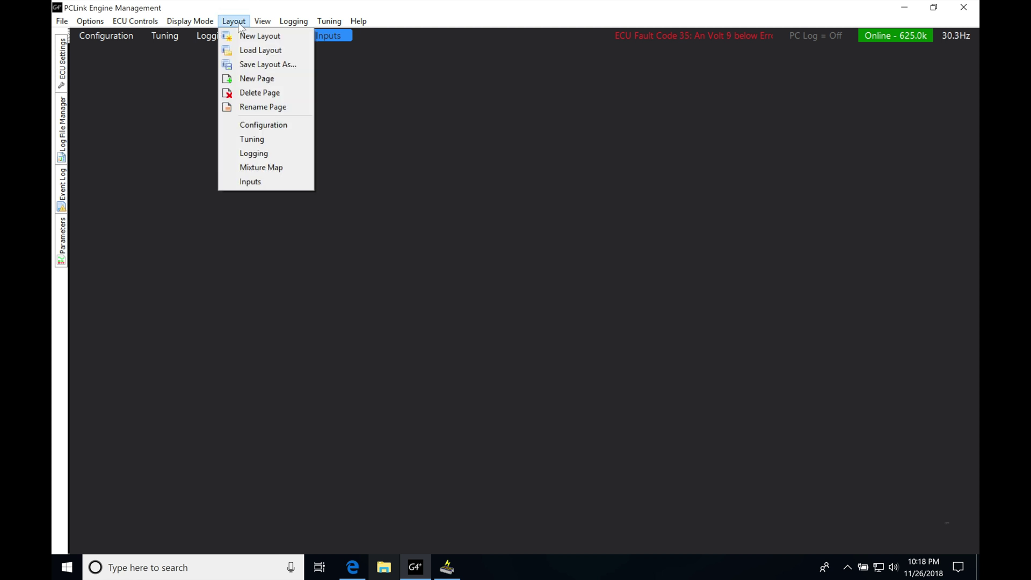
pyautogui.click(262, 65)
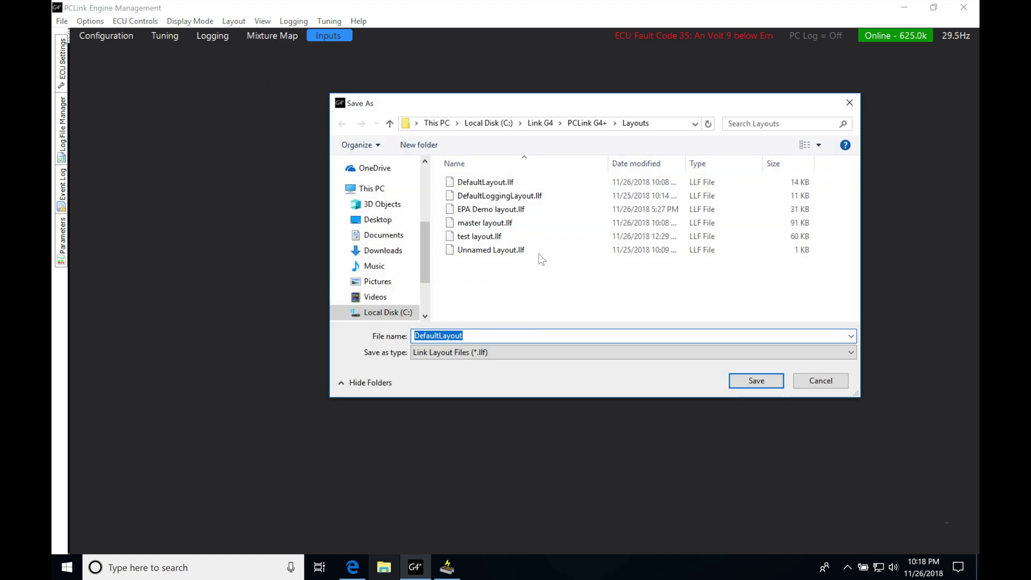
pyautogui.click(811, 380)
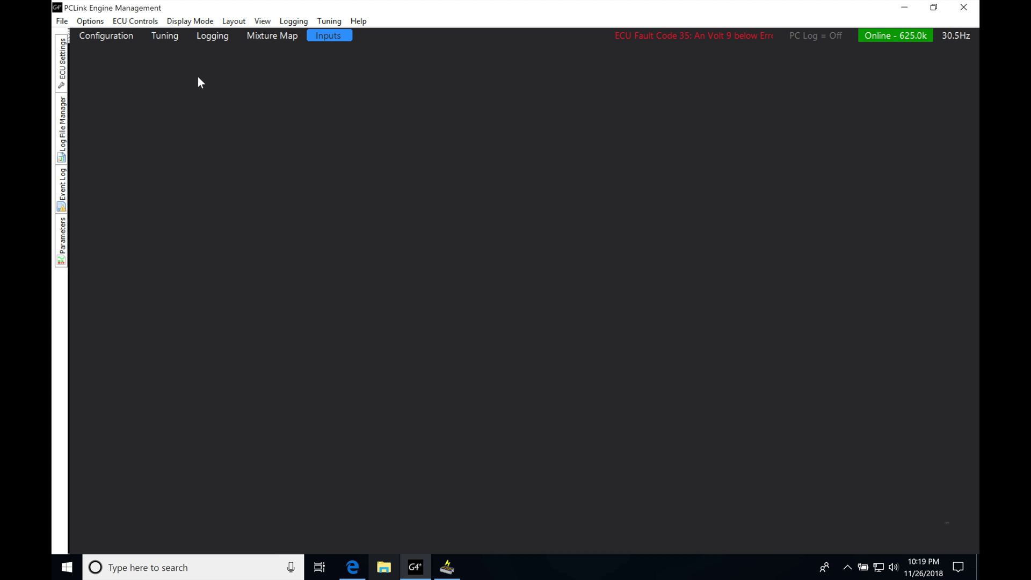
# - Open the AN Temp 1 - OFF window from ECU Settings and drag it to the Inputs page's upper left
pyautogui.moveTo(64, 63)
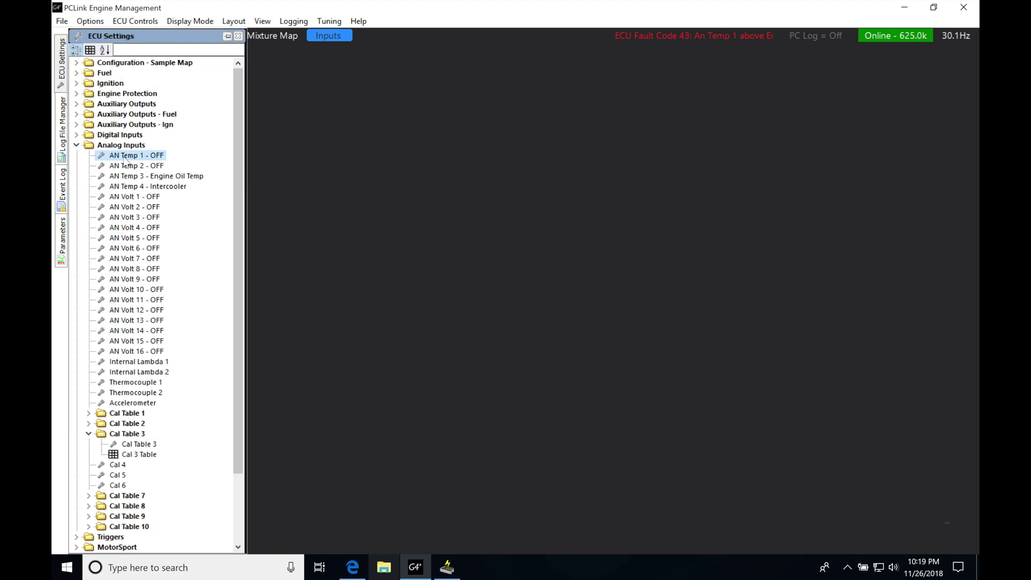
pyautogui.doubleClick(130, 155)
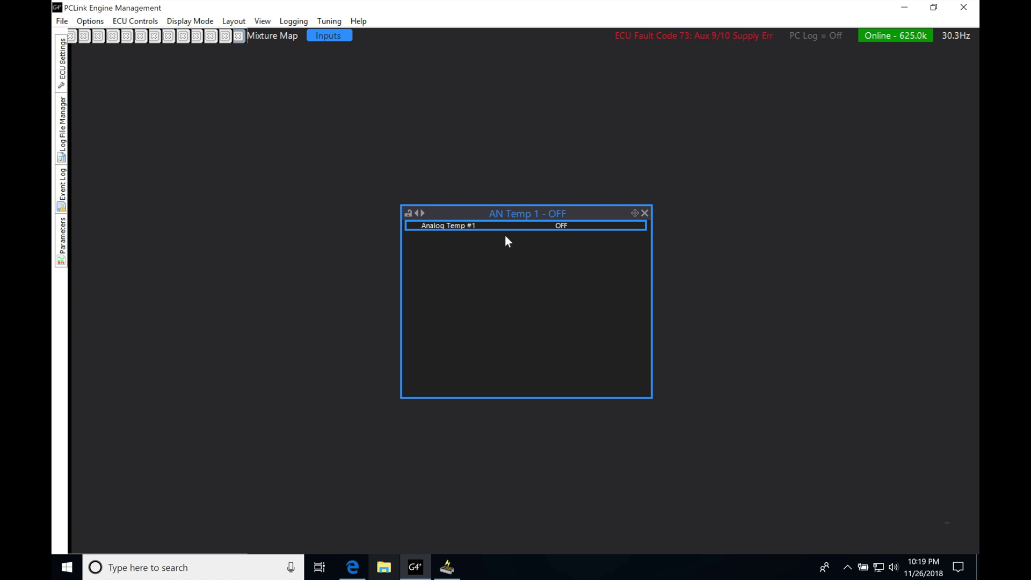
pyautogui.moveTo(527, 215); pyautogui.dragTo(252, 115)
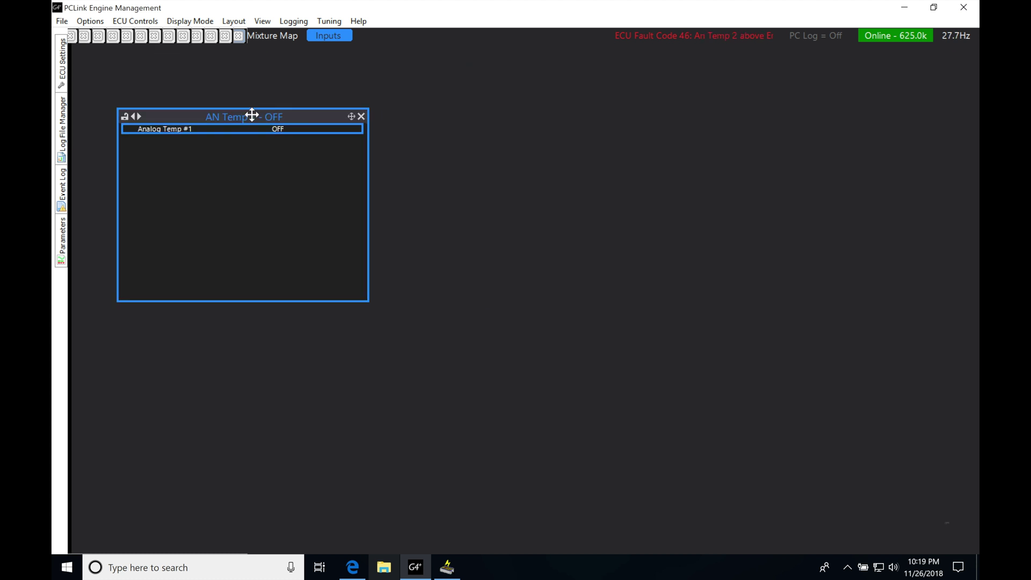